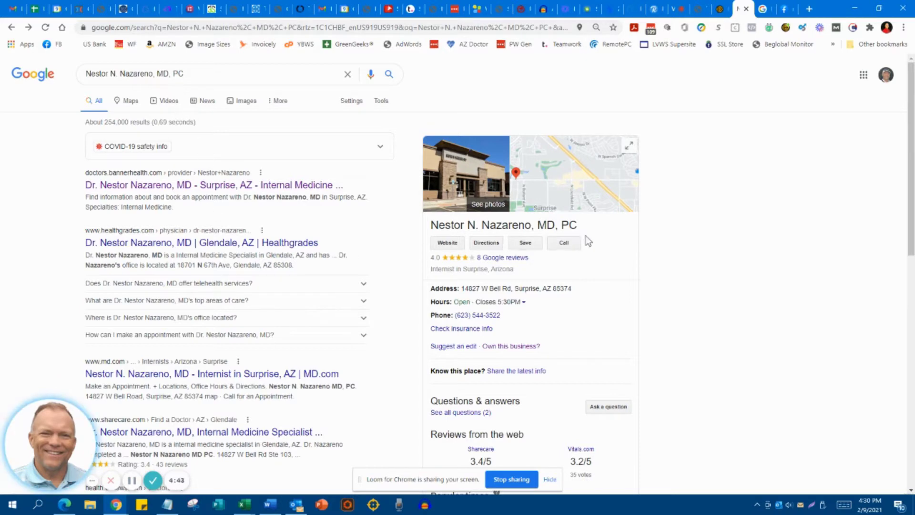
drag(911, 123, 913, 243)
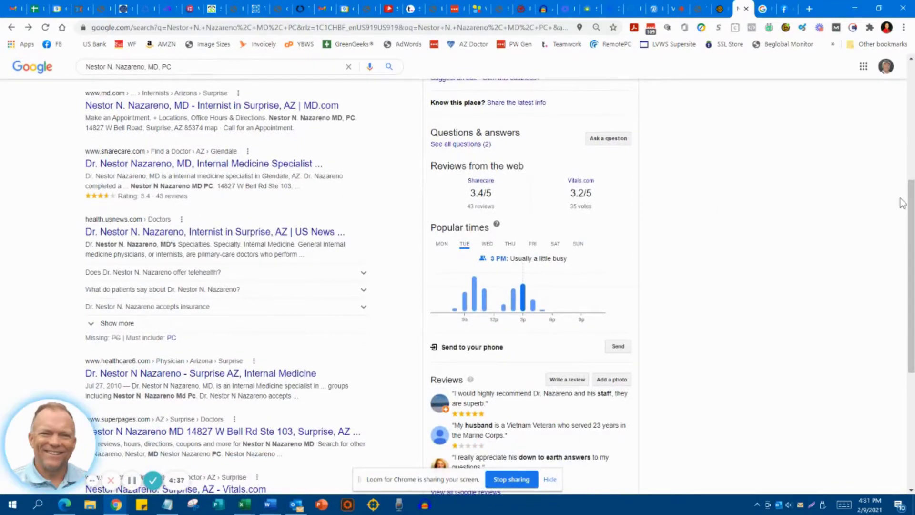
mouse_move(912, 204)
mouse_down()
mouse_move(912, 287)
mouse_move(862, 111)
mouse_up()
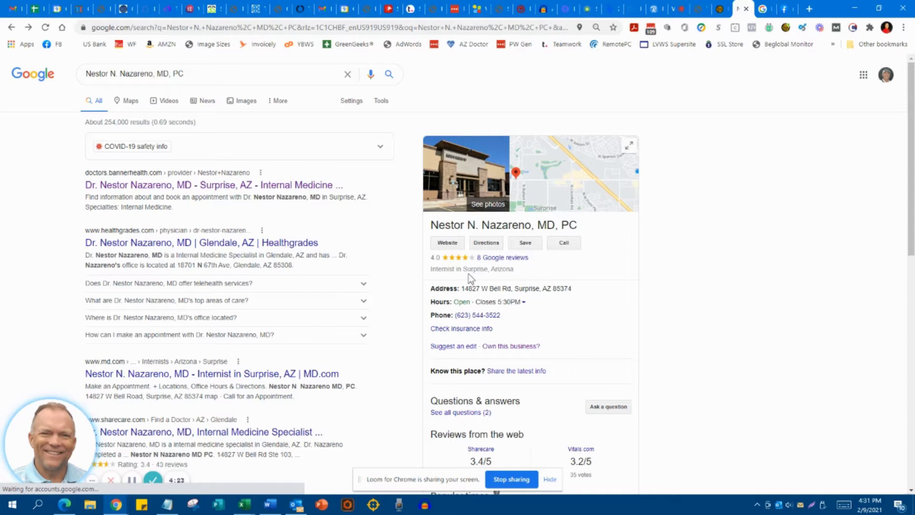
Step: From the 'Internist in Surprise, Arizona' results, open Banner Health's Find a Doctor listing of 91 providers
click(763, 10)
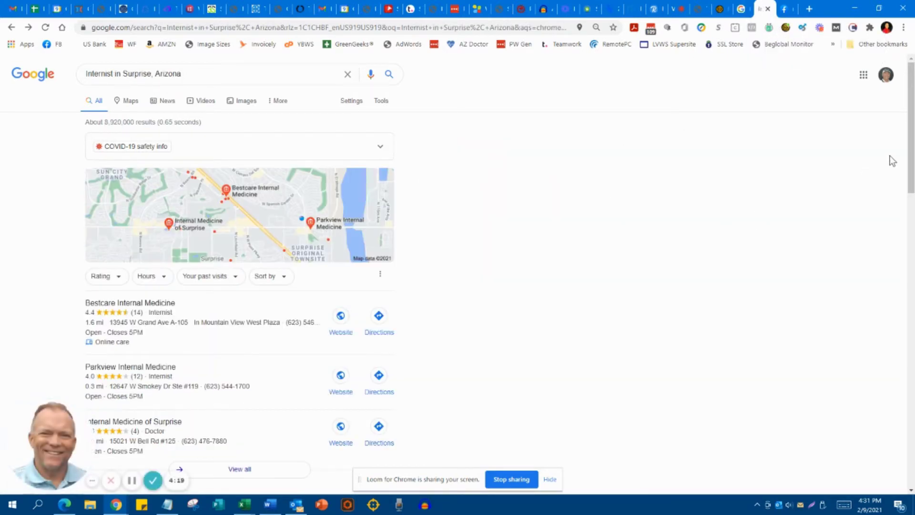
drag(910, 132, 914, 265)
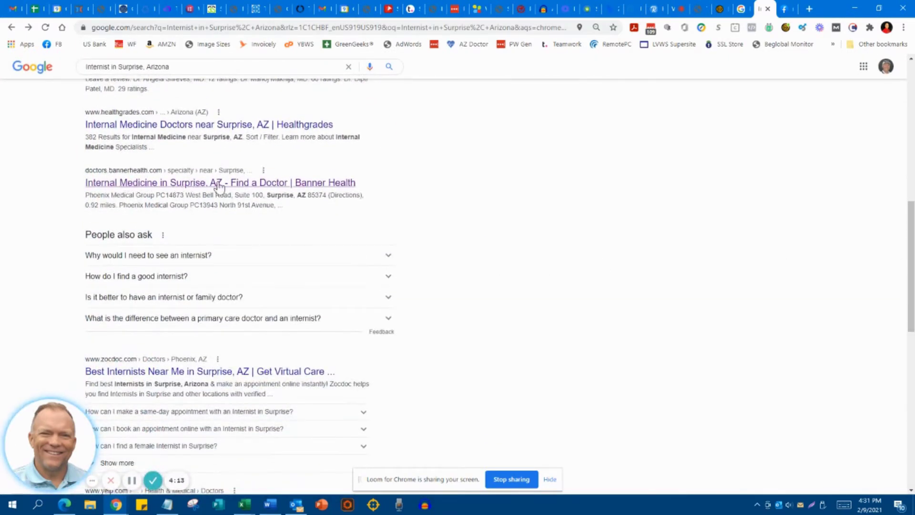
click(244, 186)
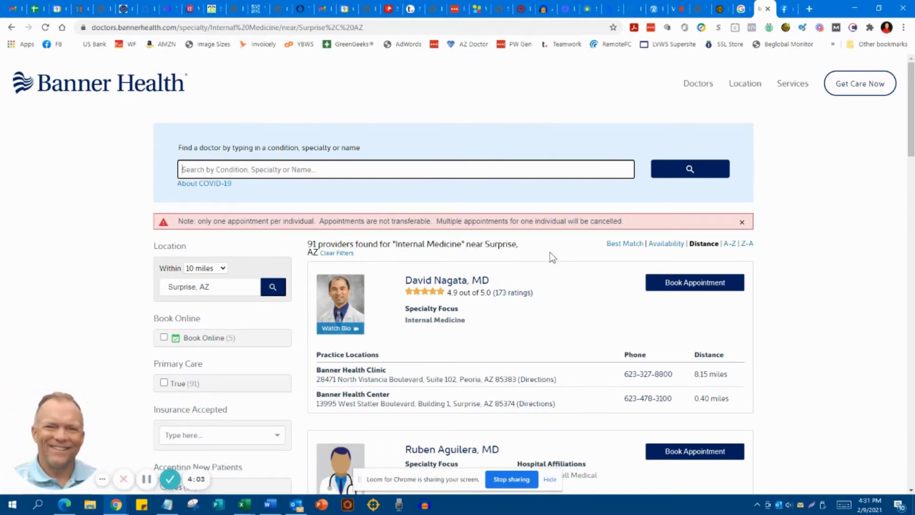
Step: View Dr. Nestor Nazareno's Banner Health profile via his Google business panel website link, then go back
click(741, 11)
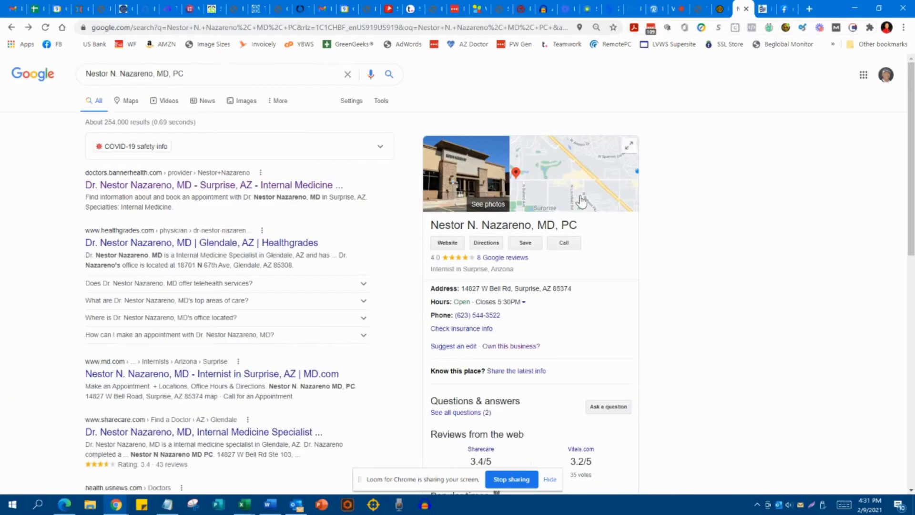
click(447, 245)
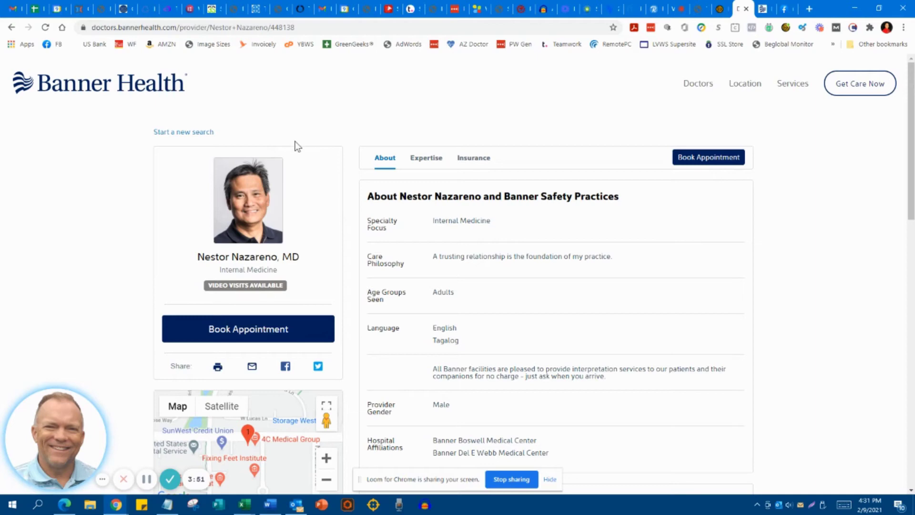
click(11, 29)
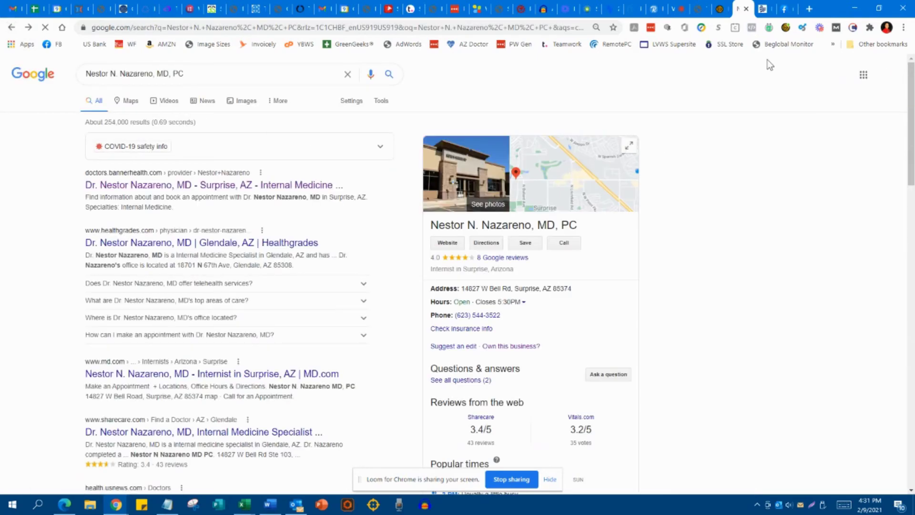
click(785, 9)
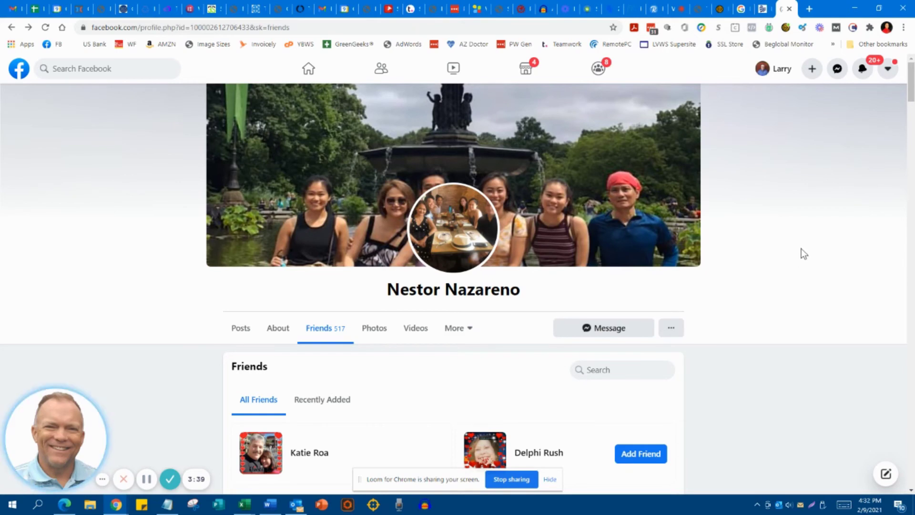
click(740, 8)
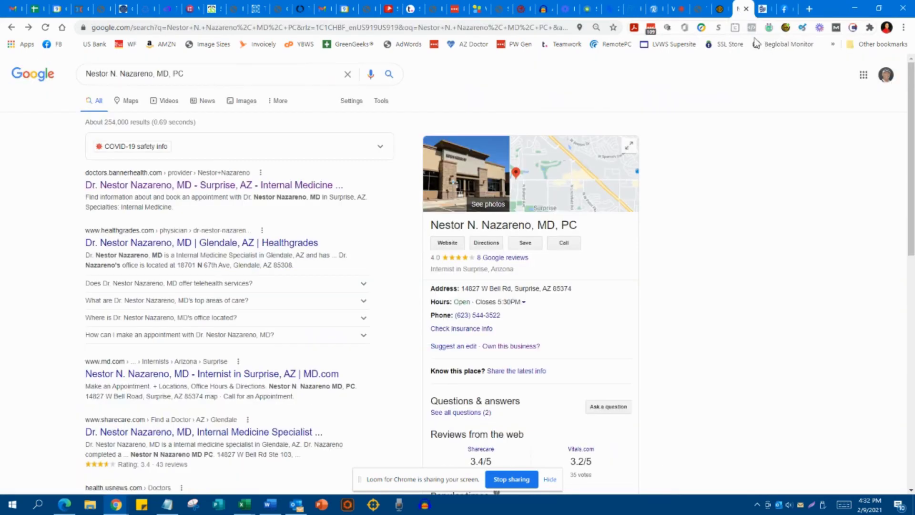